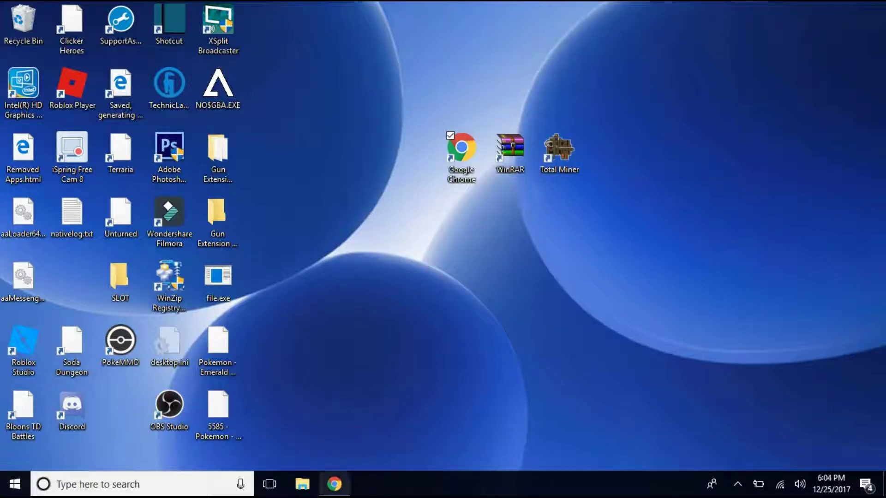
# Switch to Chrome with the Total Miner Forums site and highlight the totalminerforums.net part of its address.
pyautogui.click(345, 485)
pyautogui.moveTo(358, 29); pyautogui.dragTo(320, 28)
pyautogui.moveTo(161, 28); pyautogui.dragTo(76, 47)
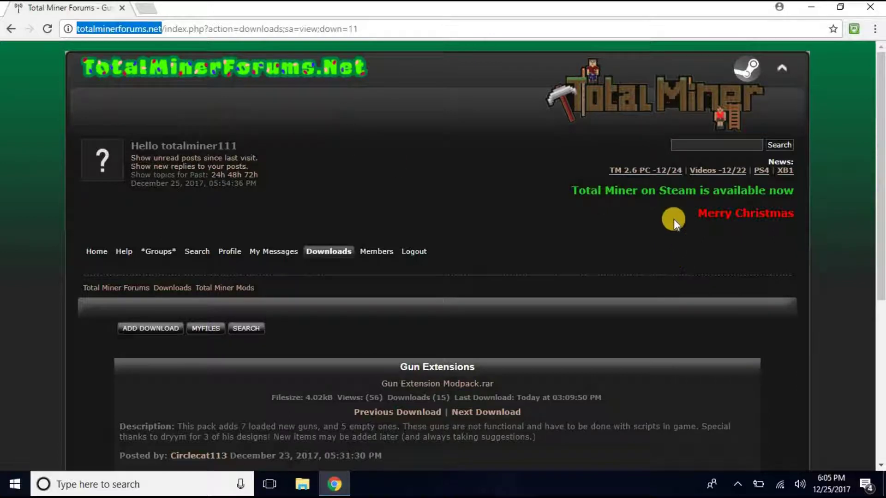
pyautogui.moveTo(232, 257)
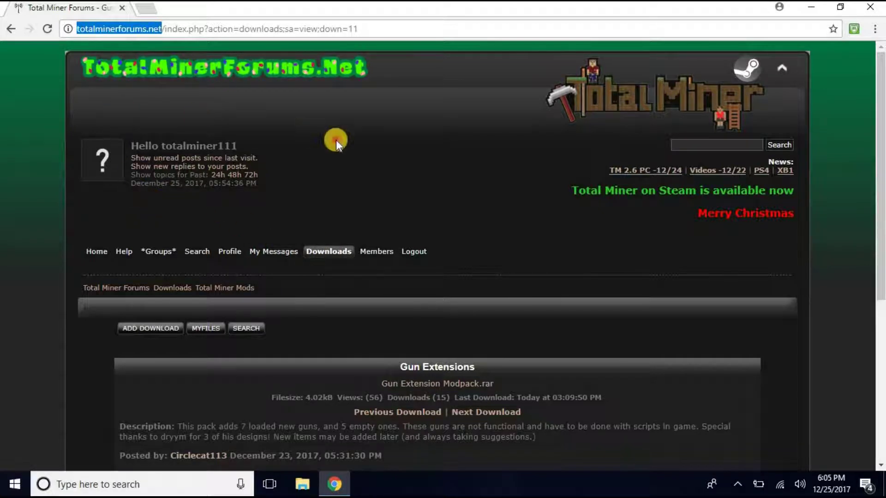
pyautogui.click(356, 220)
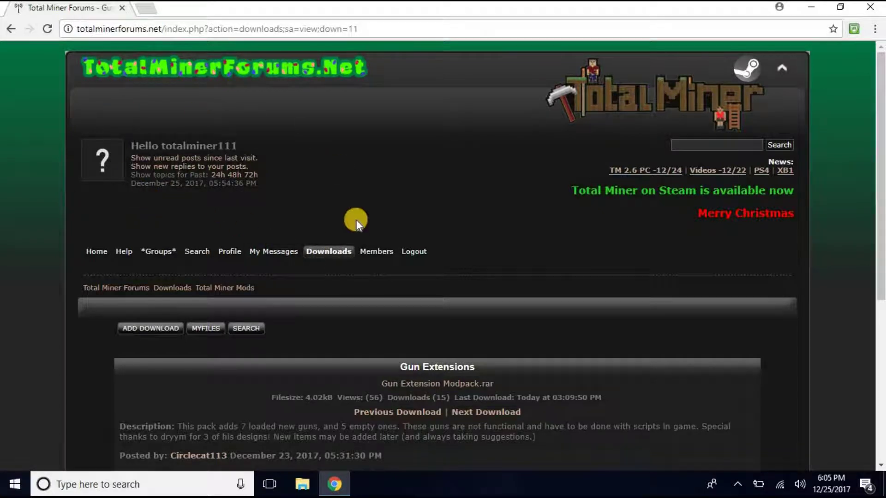
# Open the Gun Extensions page from the Total Miner Mods category of the forum's downloads.
pyautogui.click(341, 254)
pyautogui.scroll(-5, 340, 250)
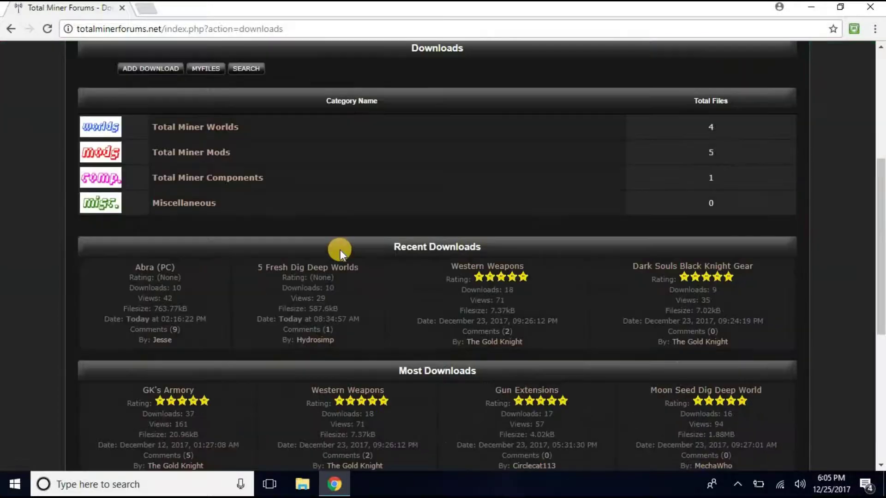
pyautogui.scroll(1, 339, 250)
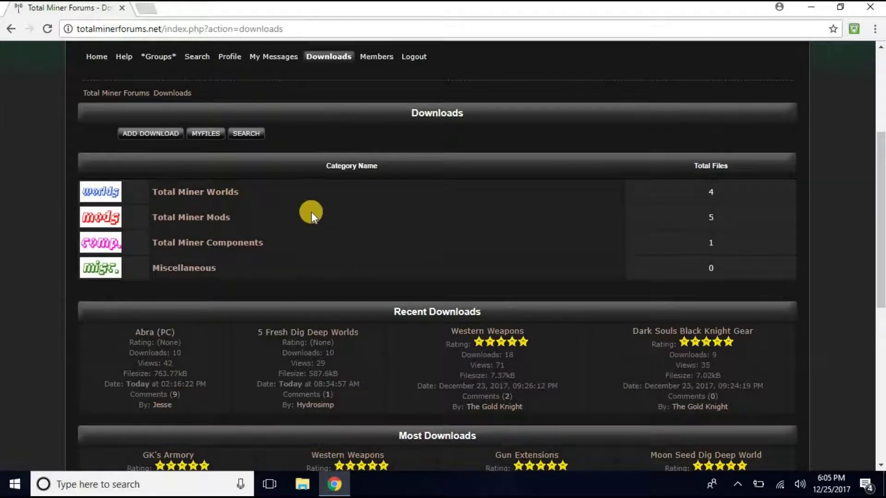
pyautogui.click(225, 222)
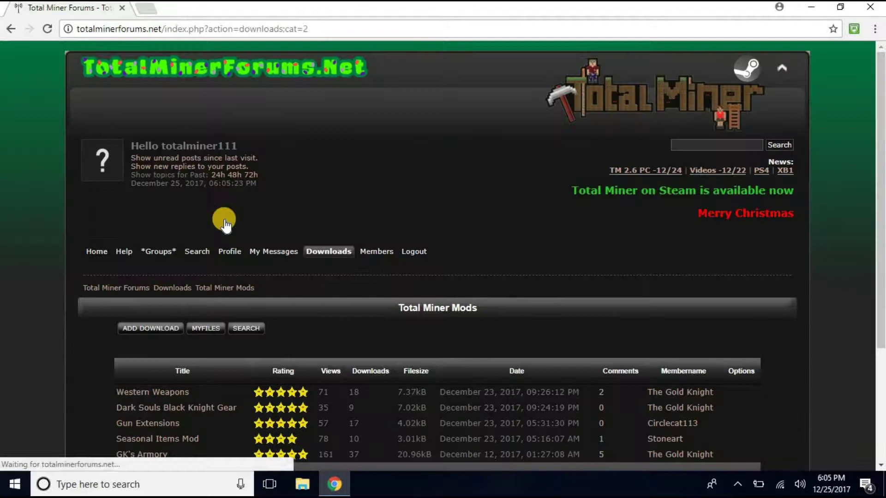
pyautogui.scroll(-3, 276, 348)
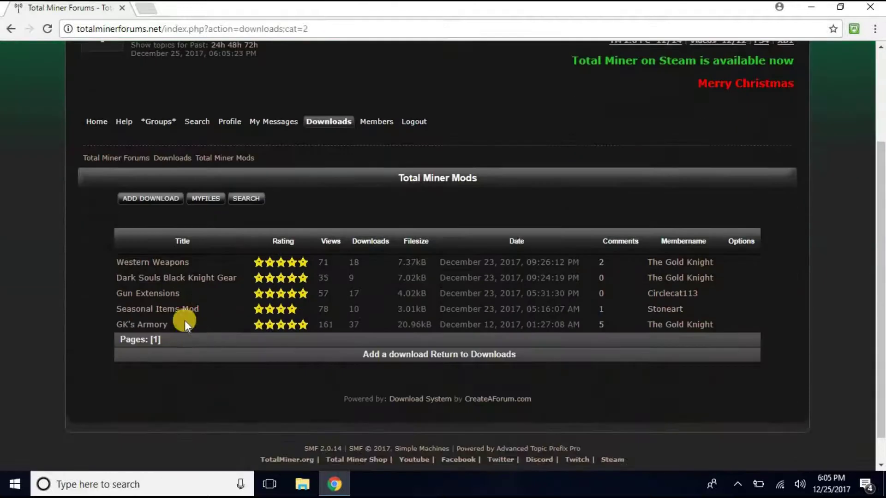
pyautogui.click(179, 295)
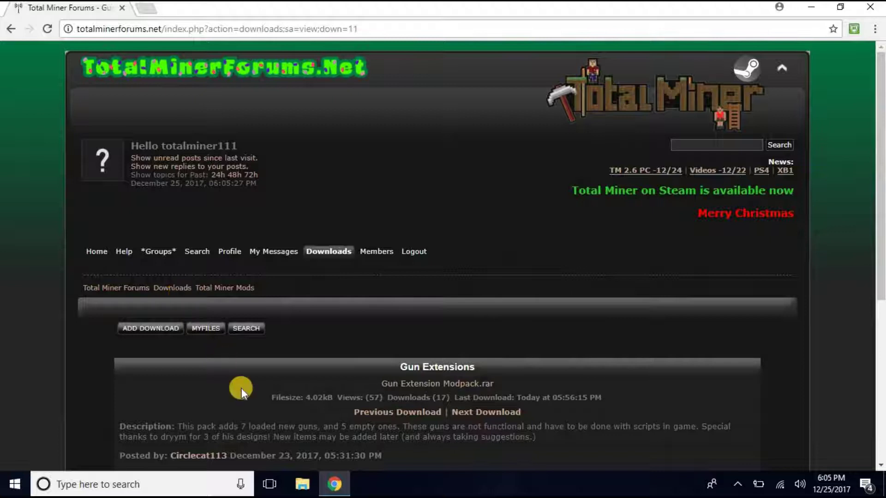
# Download Gun Extension Modpack.rar and open the downloaded archive in WinRAR.
pyautogui.scroll(-4, 243, 388)
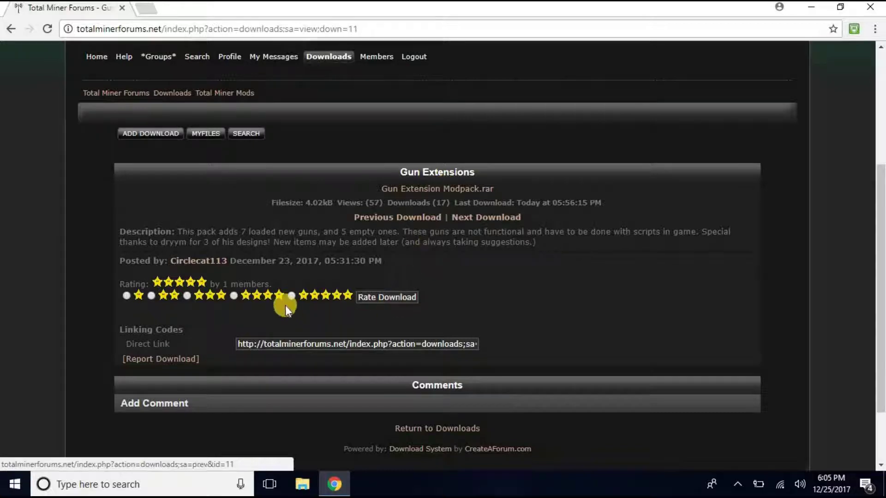
pyautogui.click(420, 189)
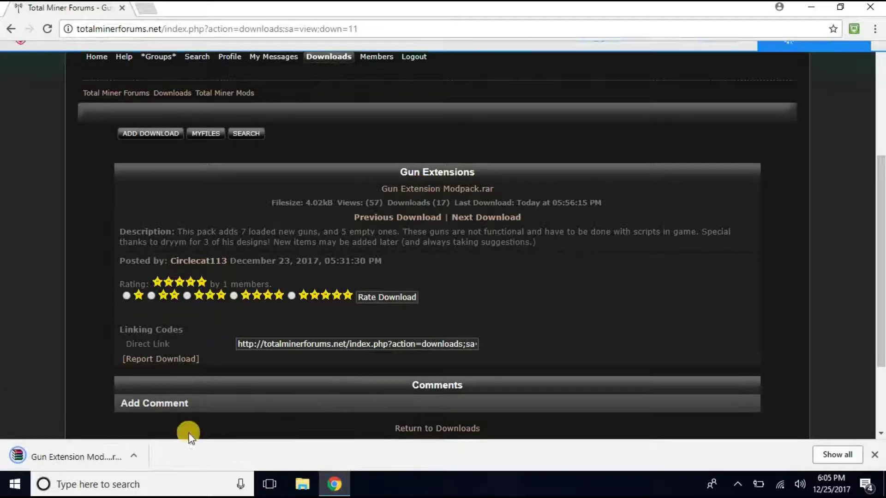
pyautogui.click(133, 455)
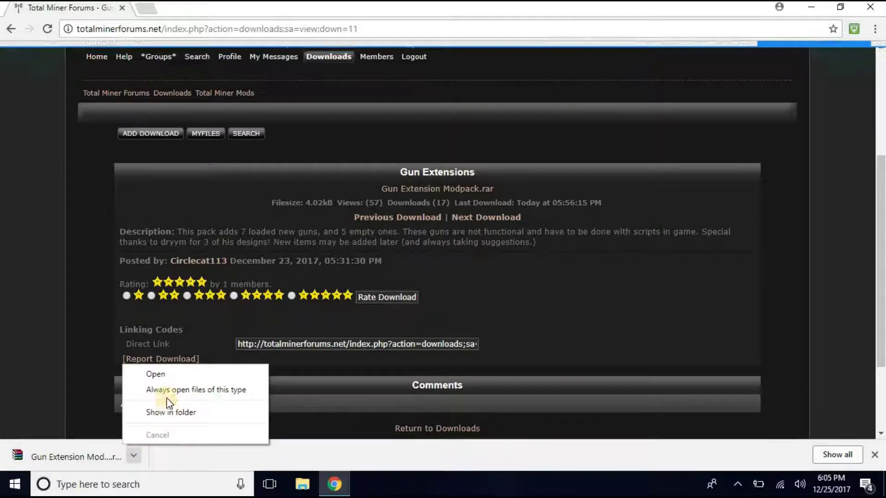
pyautogui.click(164, 375)
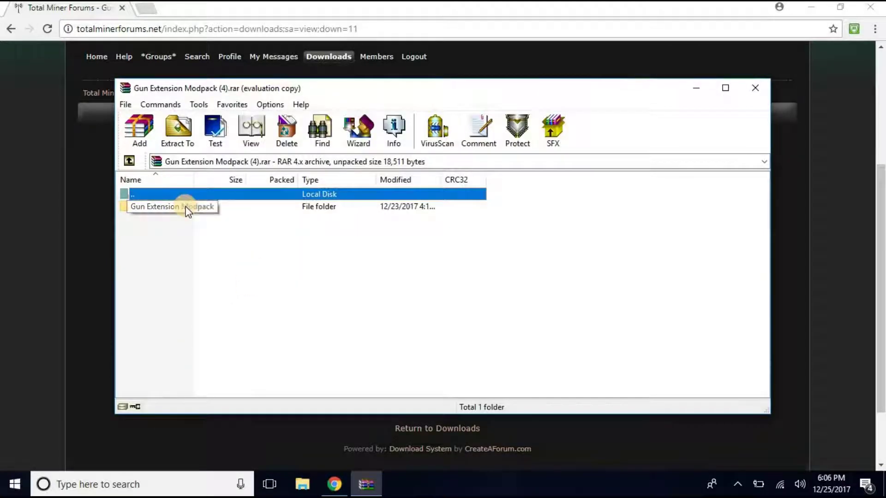
# Extract the Gun Extension Modpack folder into Documents\My Games\TotalMiner\mods under the user folder, replacing all existing files.
pyautogui.click(397, 278)
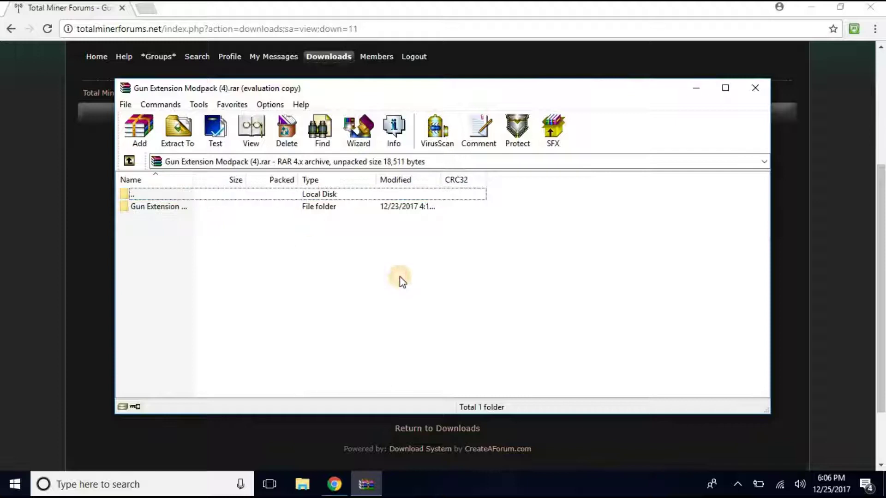
pyautogui.click(412, 204)
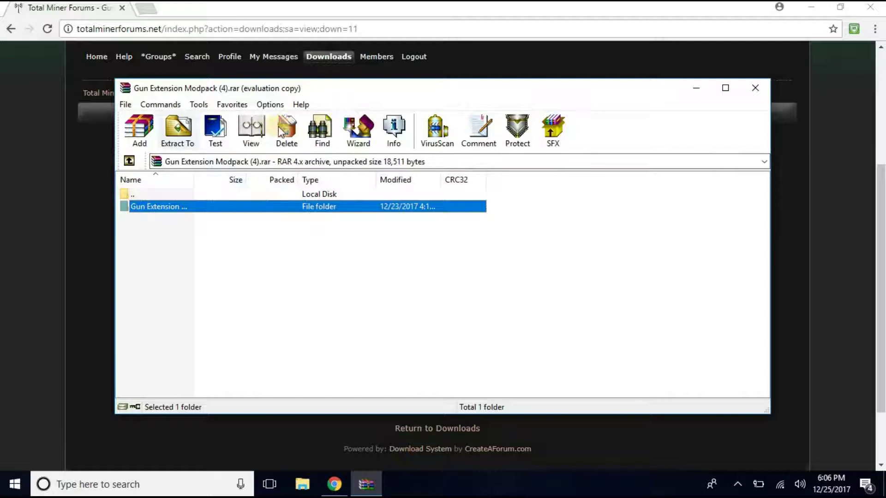
pyautogui.moveTo(180, 206); pyautogui.dragTo(168, 137)
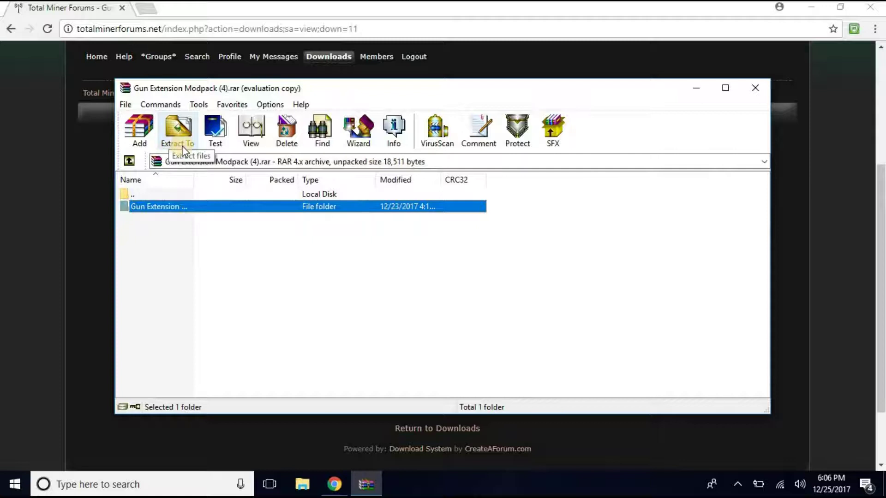
pyautogui.click(182, 147)
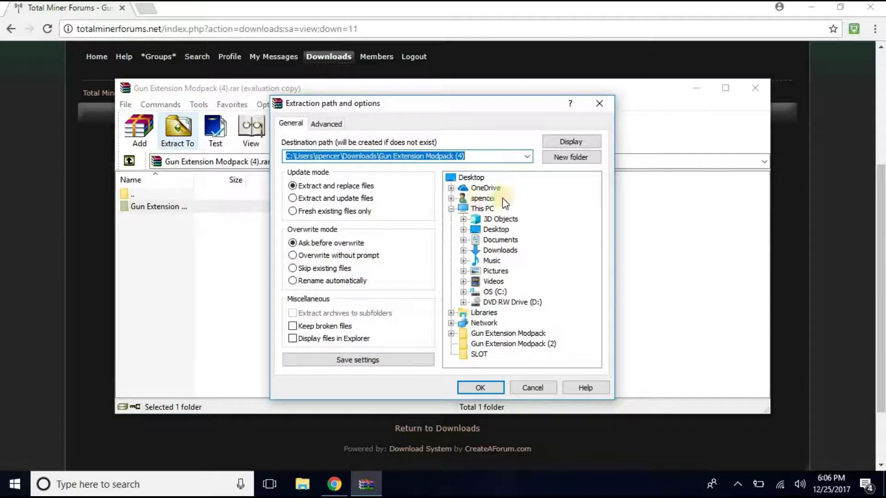
pyautogui.click(451, 198)
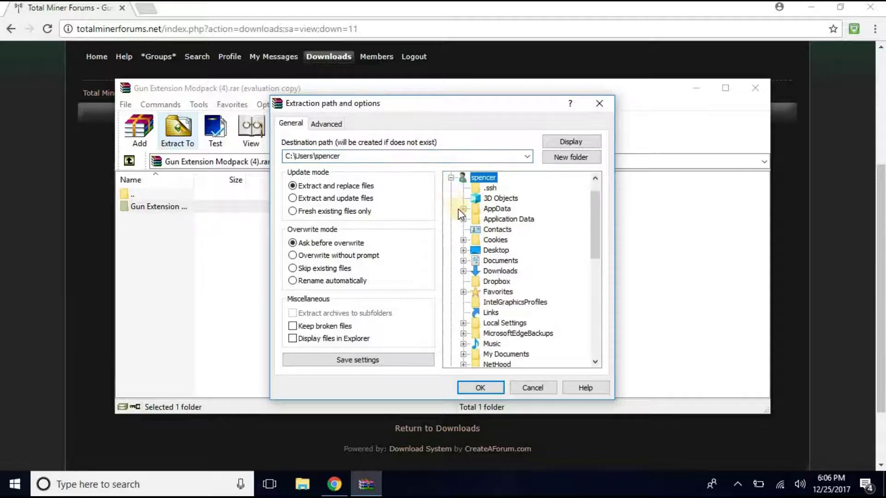
pyautogui.click(463, 261)
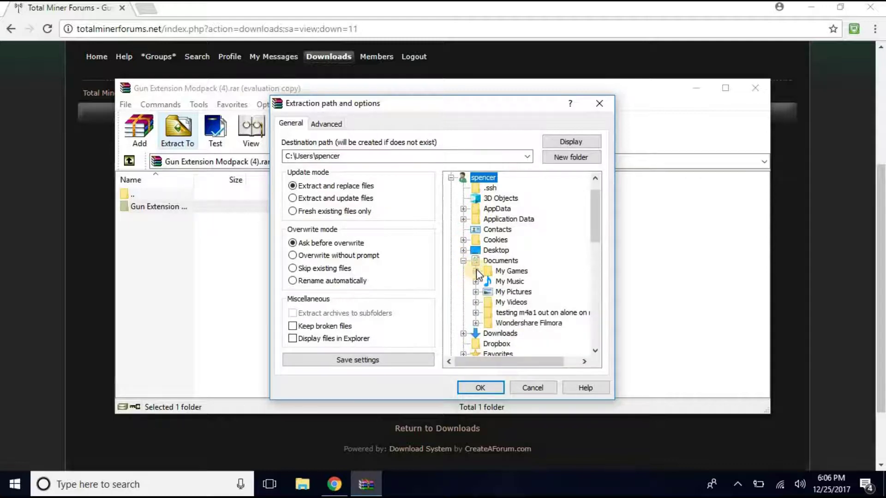
pyautogui.click(476, 271)
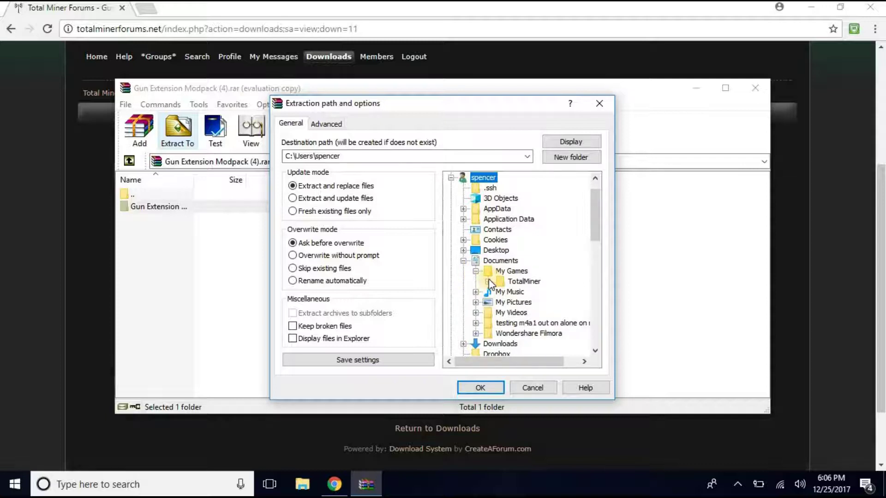
pyautogui.click(488, 281)
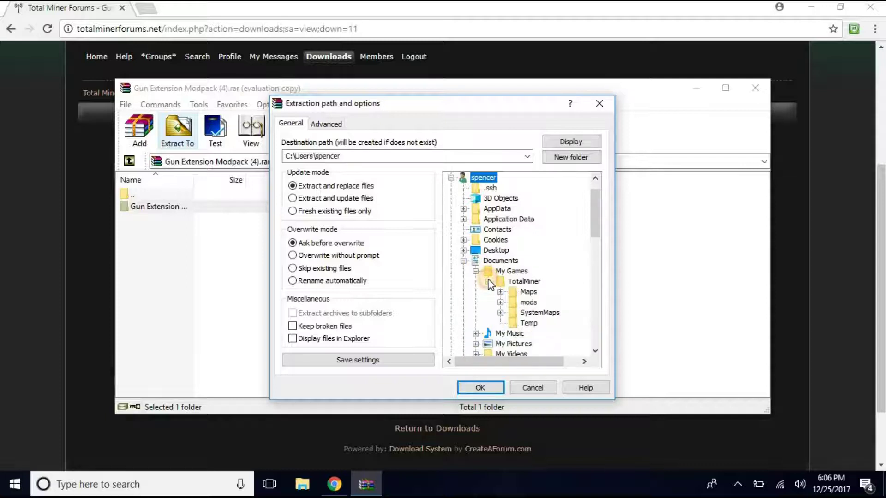
pyautogui.click(528, 303)
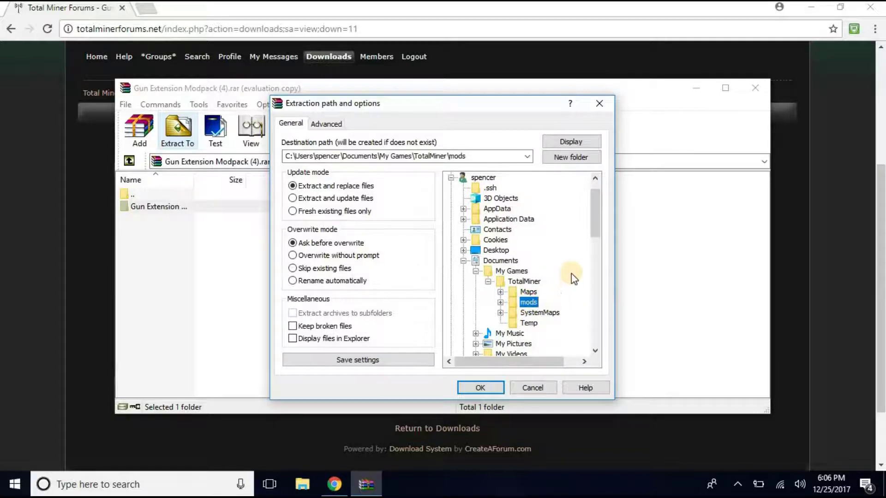
pyautogui.click(490, 389)
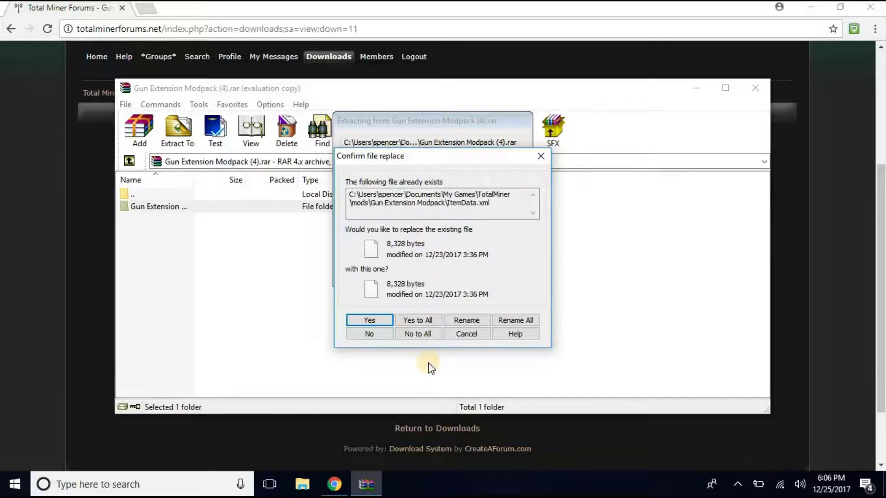
pyautogui.click(410, 320)
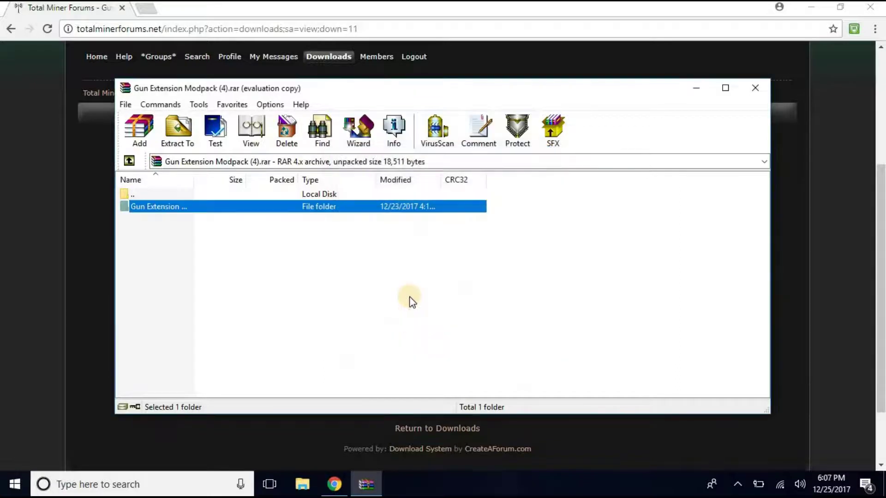
# Minimize WinRAR and Chrome, launch Total Miner from the desktop and continue past its title screen.
pyautogui.click(696, 91)
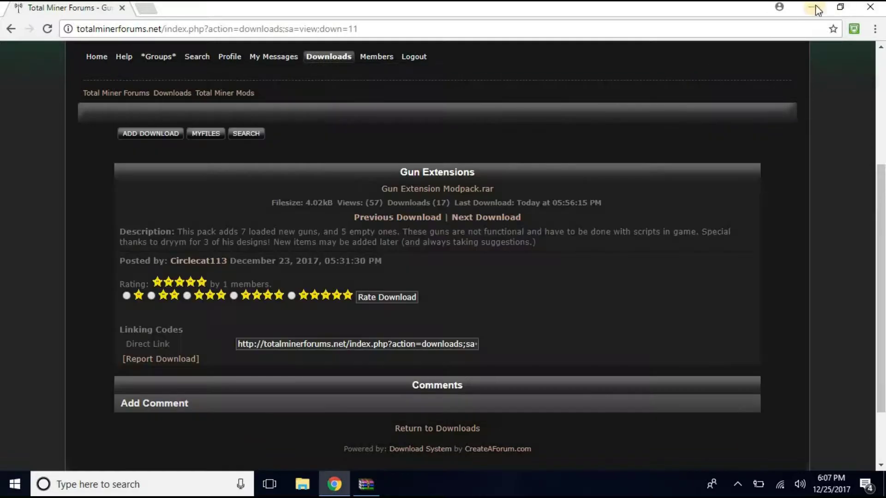
pyautogui.click(803, 13)
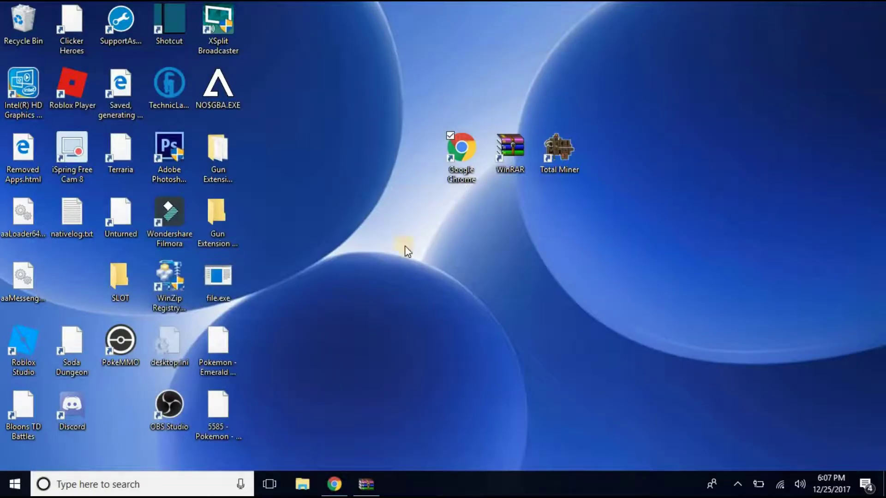
pyautogui.doubleClick(557, 156)
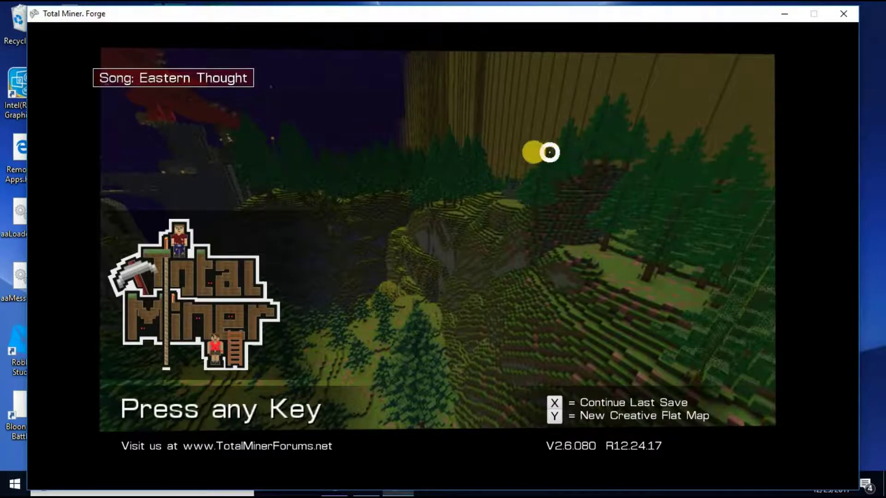
pyautogui.click(505, 183)
# Check the status of the installed mods in the game's mod management and return to the main menu.
pyautogui.click(474, 243)
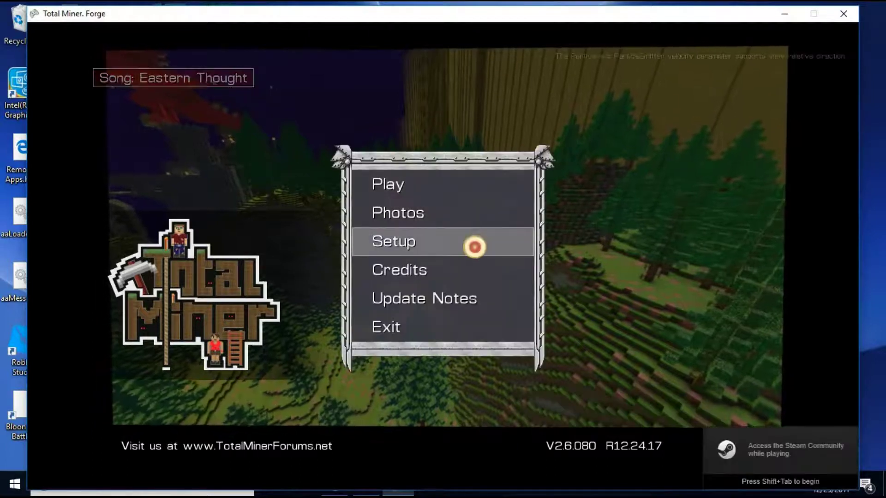
pyautogui.click(471, 279)
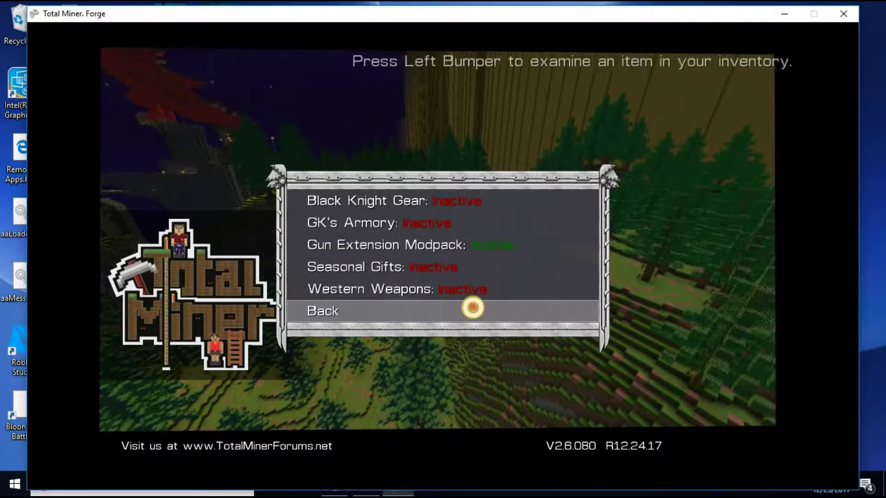
pyautogui.click(473, 307)
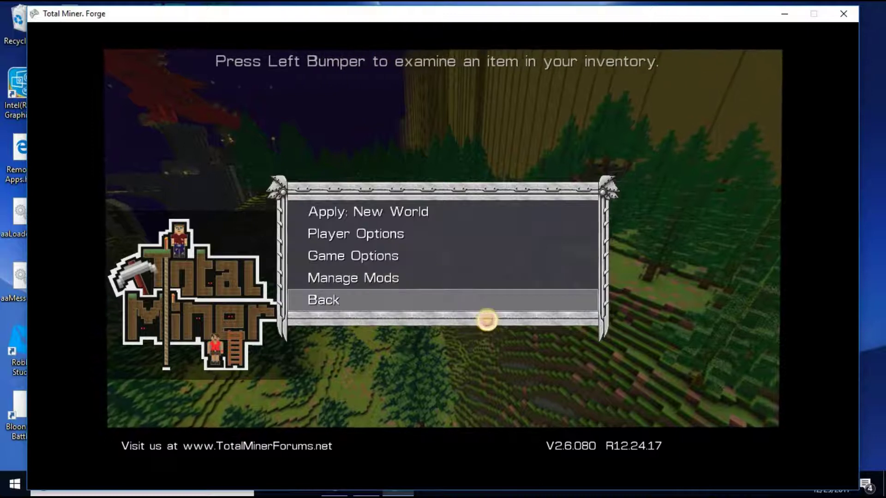
pyautogui.click(475, 296)
# Set up a new Creative world with flat terrain and Natural World as the ground block.
pyautogui.click(465, 190)
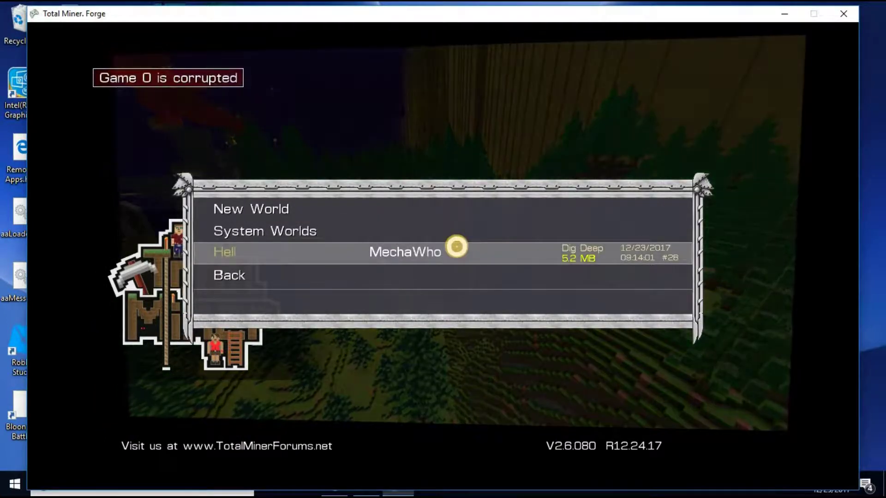
pyautogui.click(462, 213)
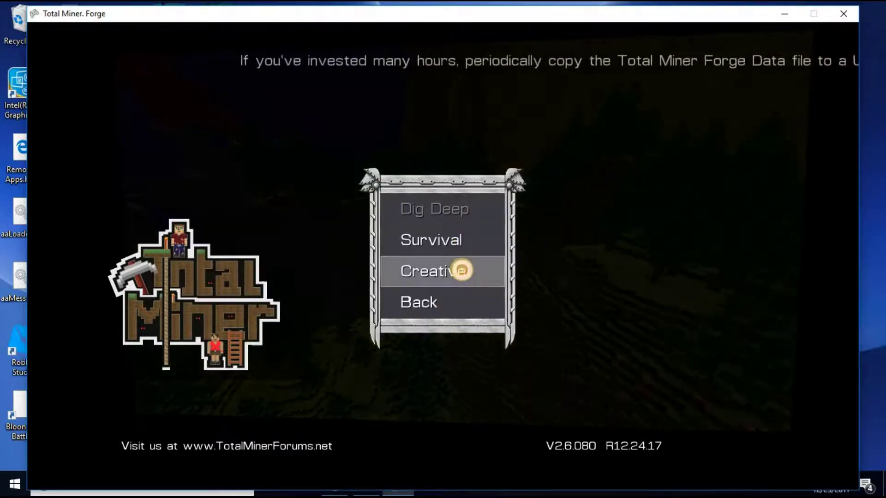
pyautogui.click(461, 271)
pyautogui.click(467, 190)
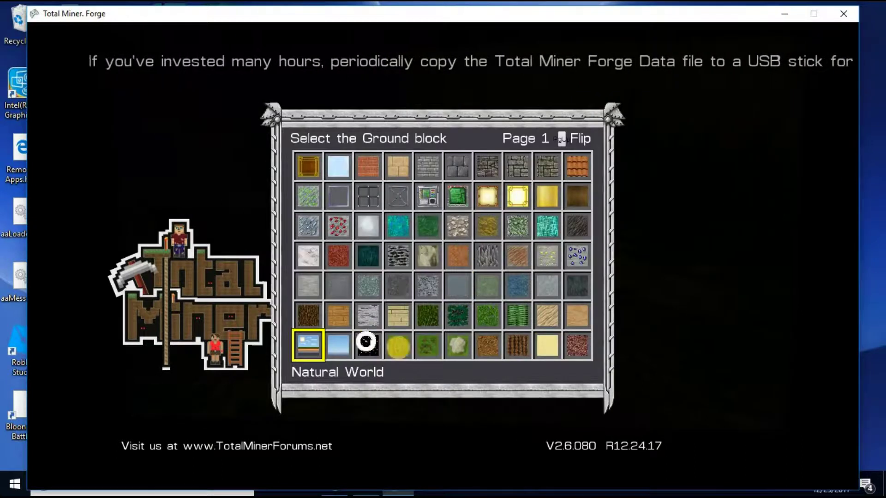
pyautogui.click(307, 345)
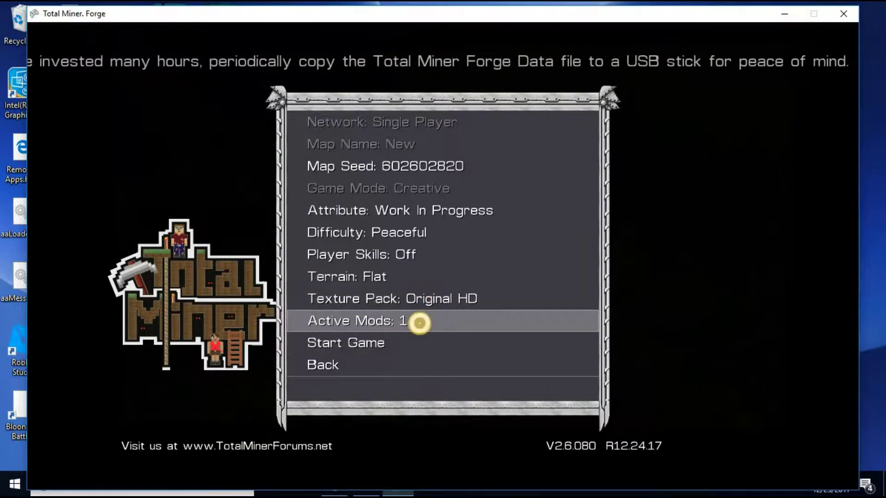
# Open the new world's active mods list to check which mods are enabled.
pyautogui.click(420, 323)
pyautogui.click(421, 311)
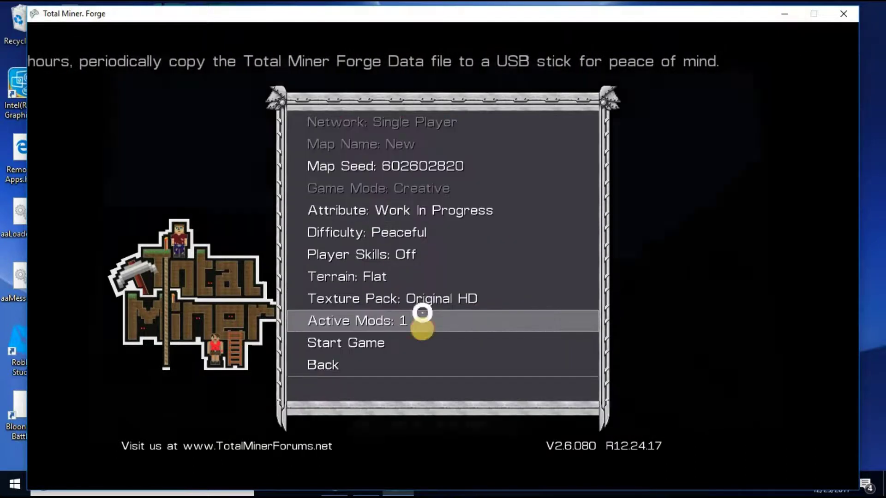
pyautogui.click(422, 329)
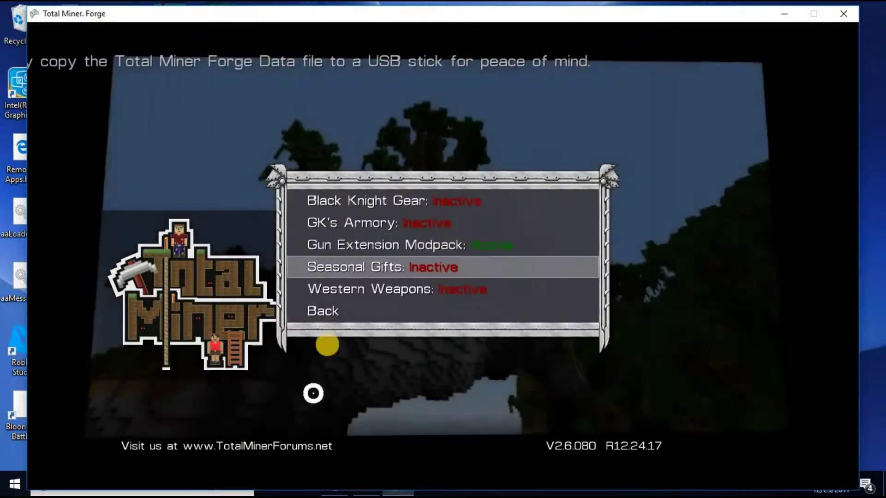
# Leave the active mods list and start the new Creative world with the Gun Extension Modpack active.
pyautogui.click(318, 312)
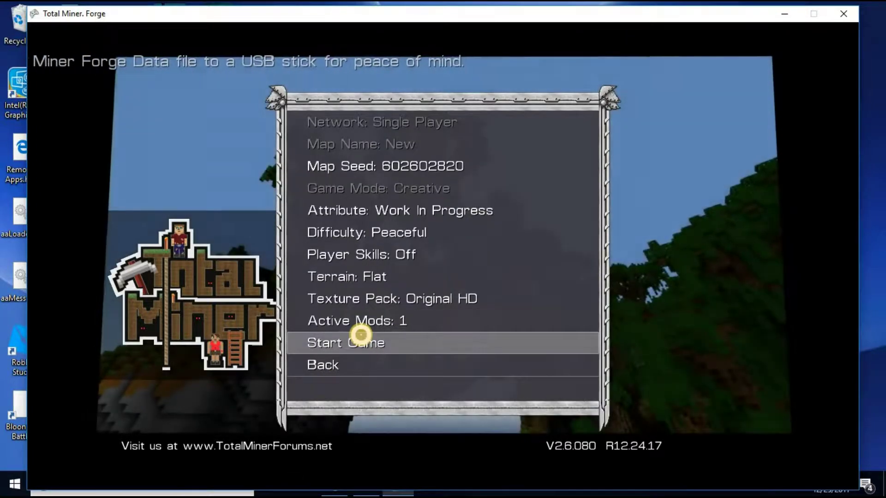
pyautogui.click(361, 339)
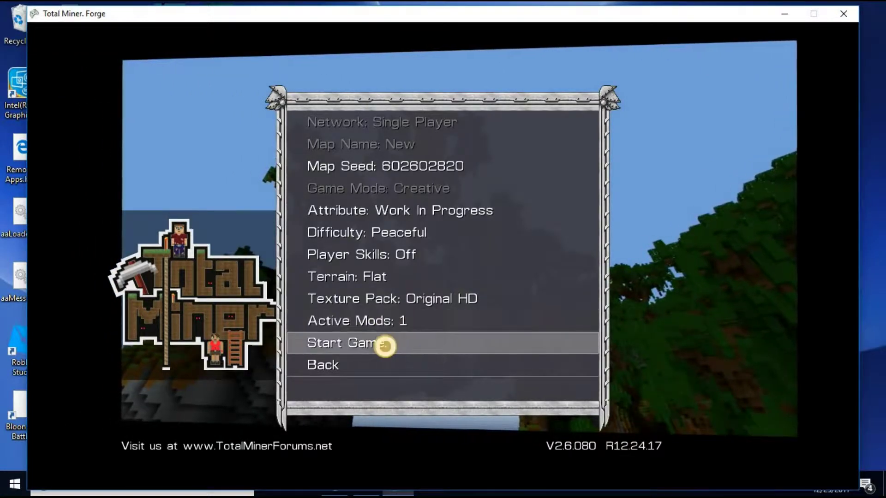
pyautogui.click(386, 346)
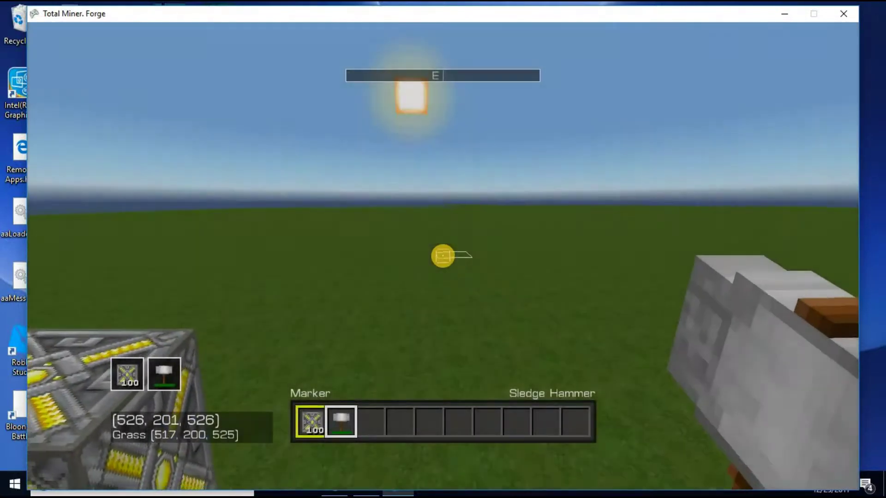
# Take the G36C from the weapon items in the in-game shop and return to the world holding it.
pyautogui.press('Escape')
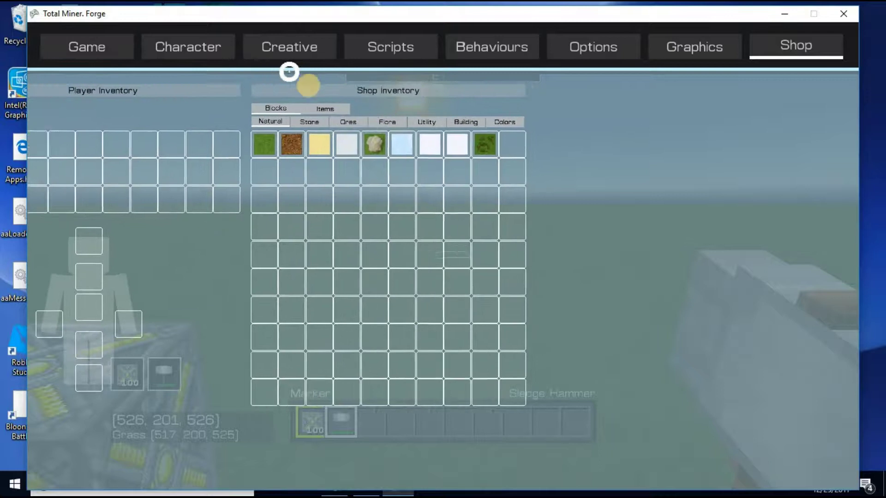
pyautogui.click(307, 86)
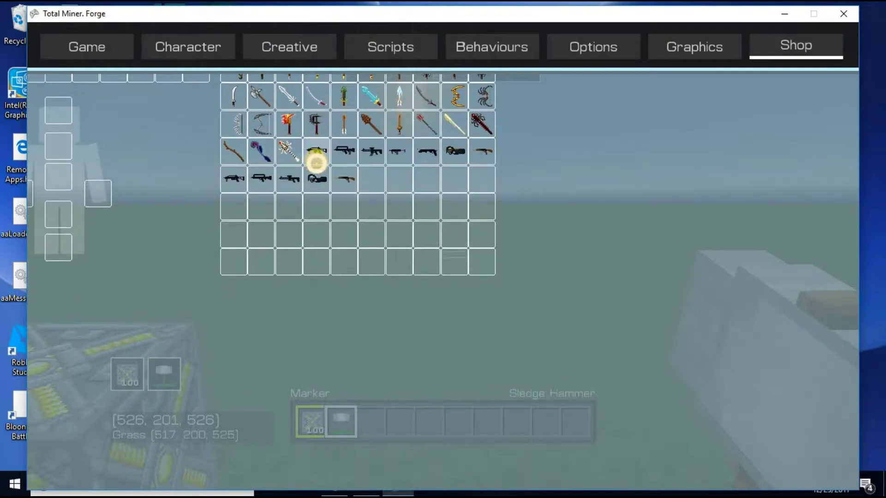
pyautogui.click(317, 158)
pyautogui.press('e')
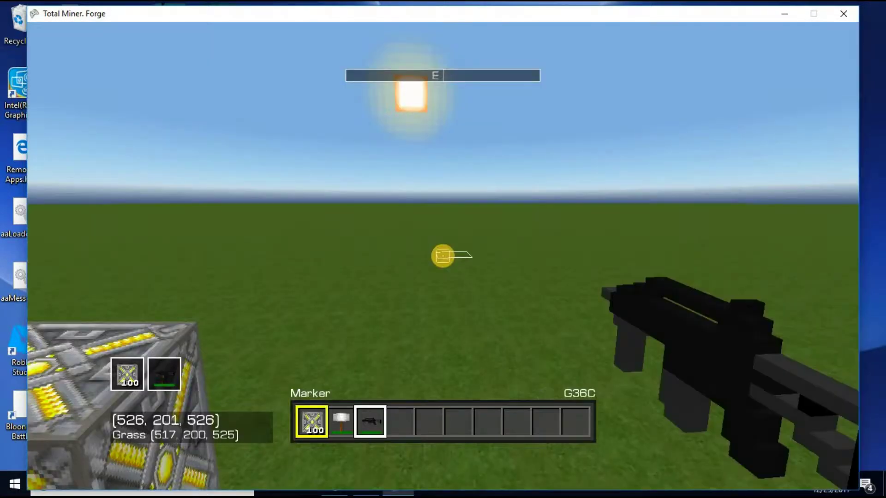
# Walk to the Marker block on the grass with the G36C in hand and jump on top of it.
pyautogui.press('w')
pyautogui.press('d')
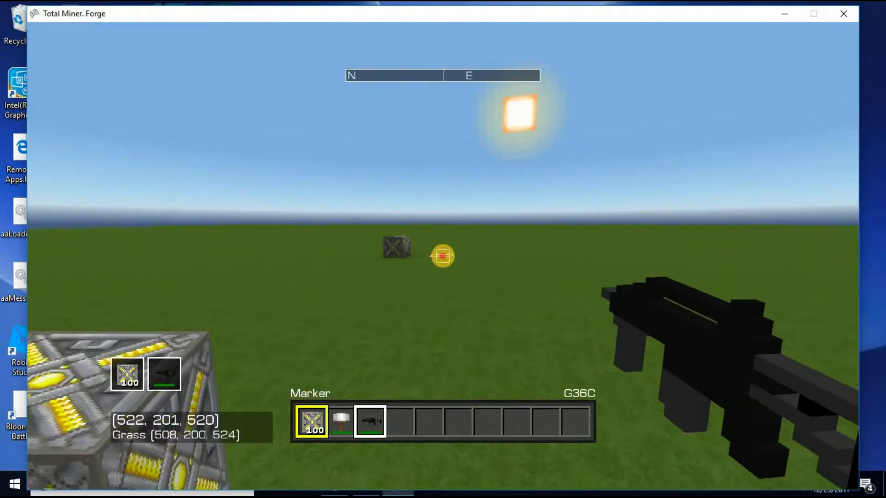
pyautogui.press('w')
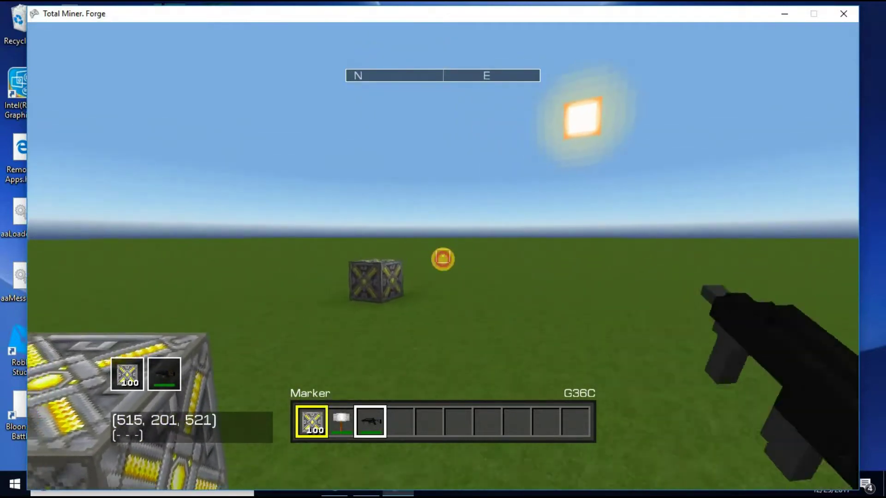
pyautogui.press('w')
pyautogui.press('space')
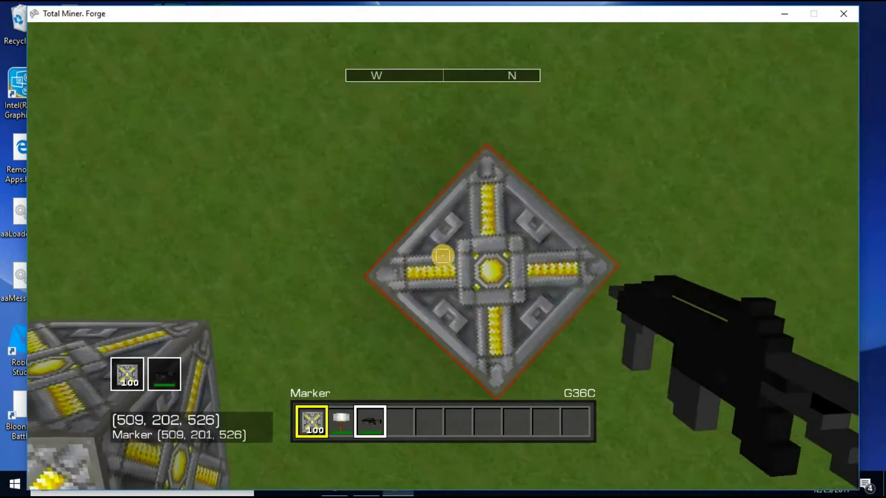
pyautogui.press('w')
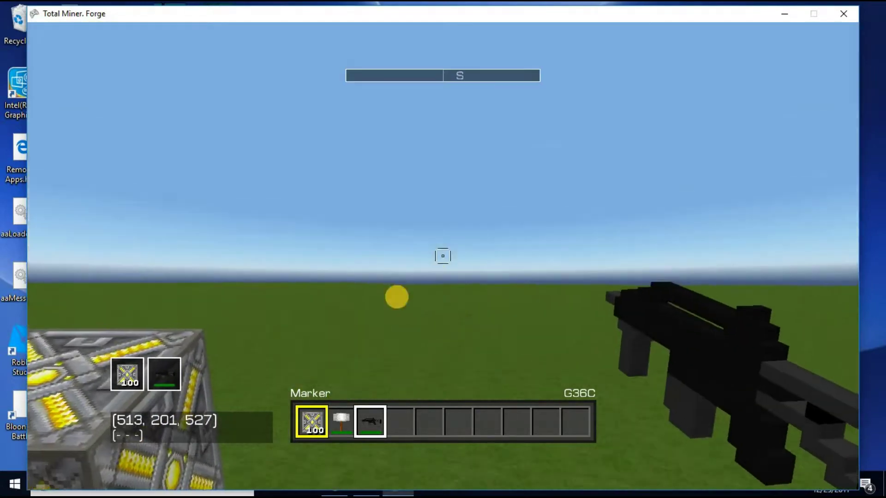
pyautogui.press('s')
pyautogui.press('space')
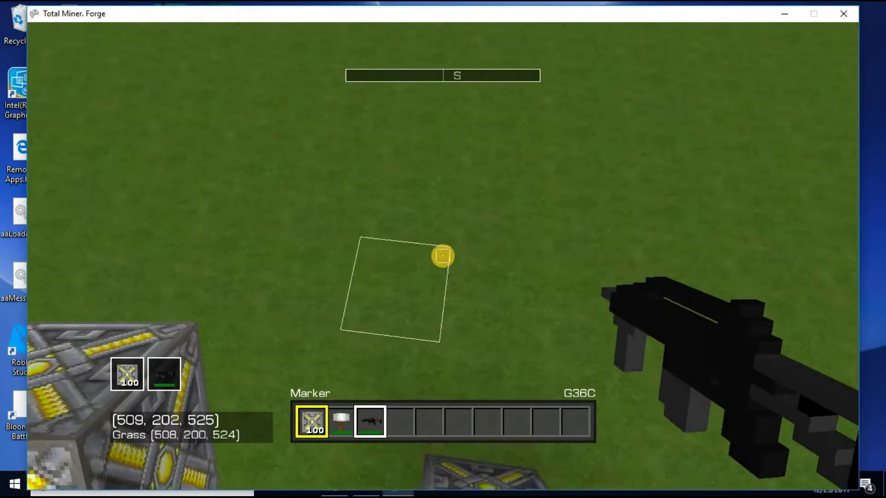
pyautogui.press('w')
pyautogui.press('space')
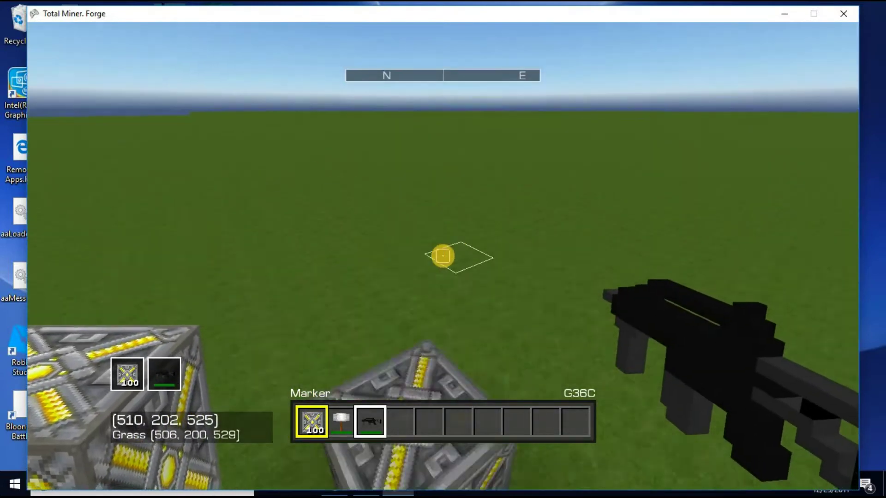
# Step down from the Marker block and walk west across the flat grass with the G36C.
pyautogui.press('w')
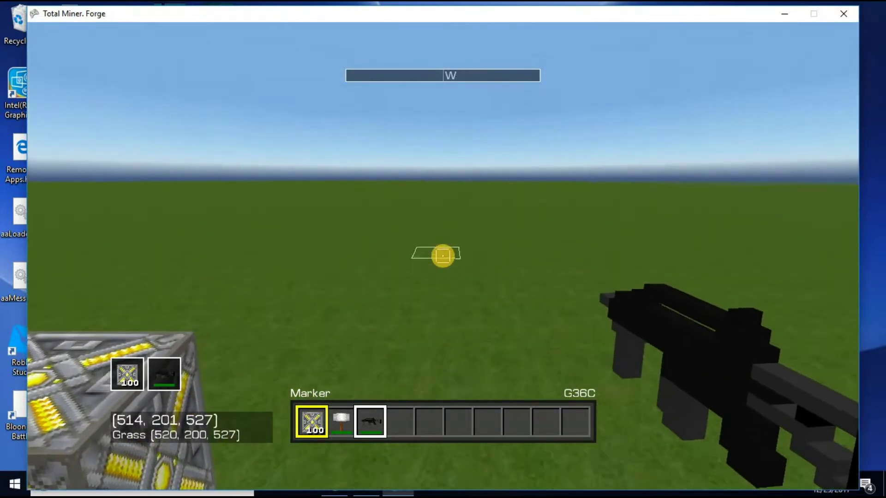
pyautogui.press('w')
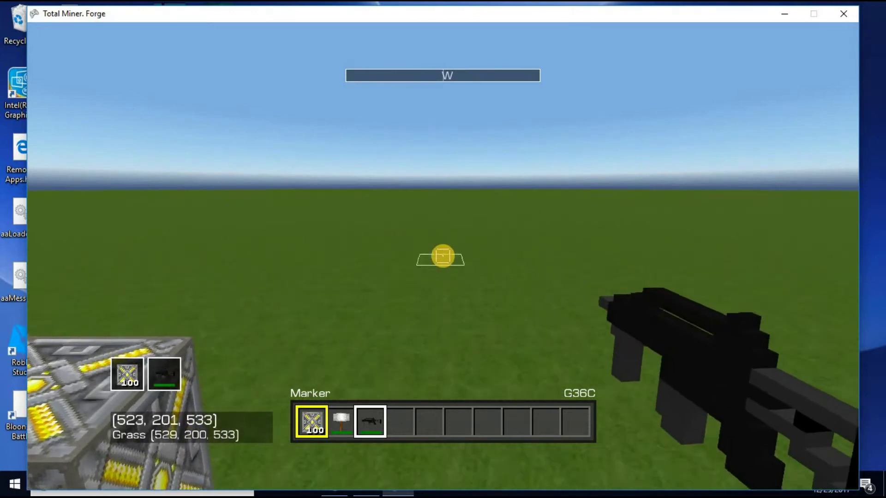
pyautogui.press('w')
pyautogui.press('w')
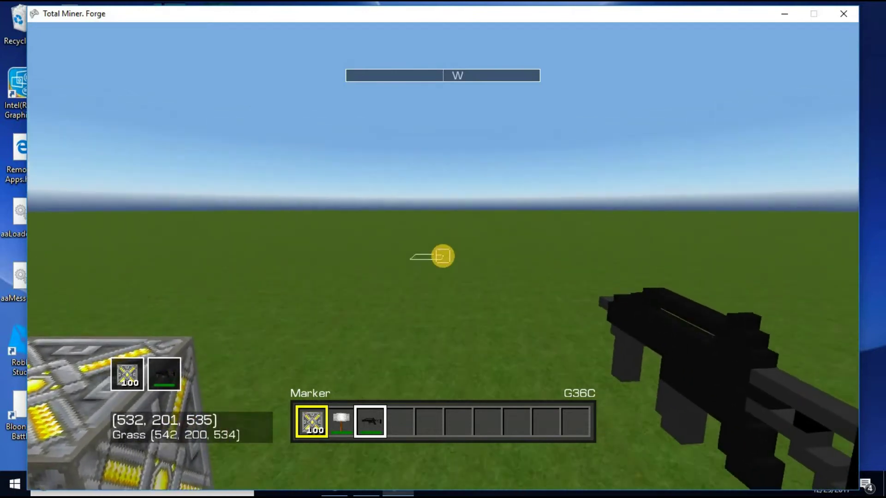